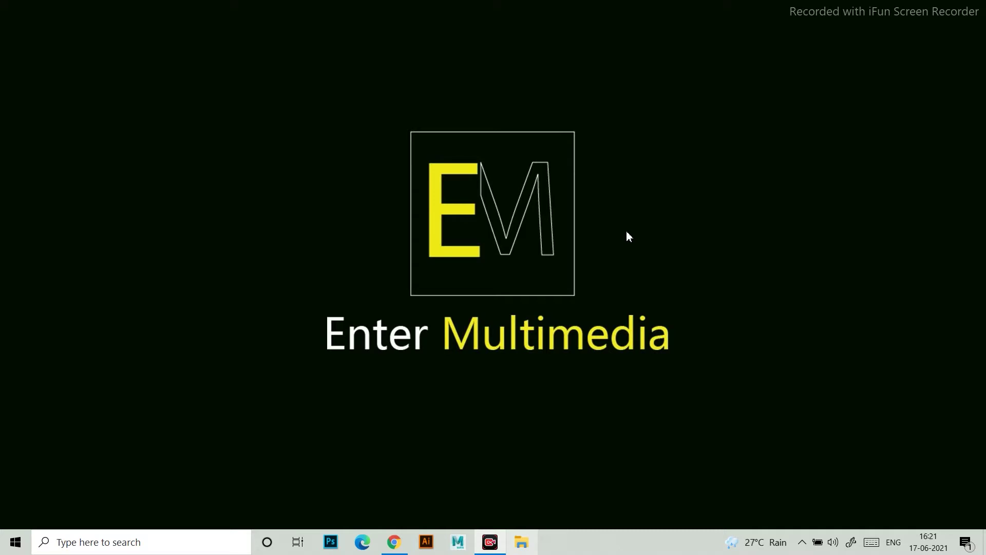
Launch Adobe Illustrator CC 2019 and look through the recent files on its home screen
left_click(14, 540)
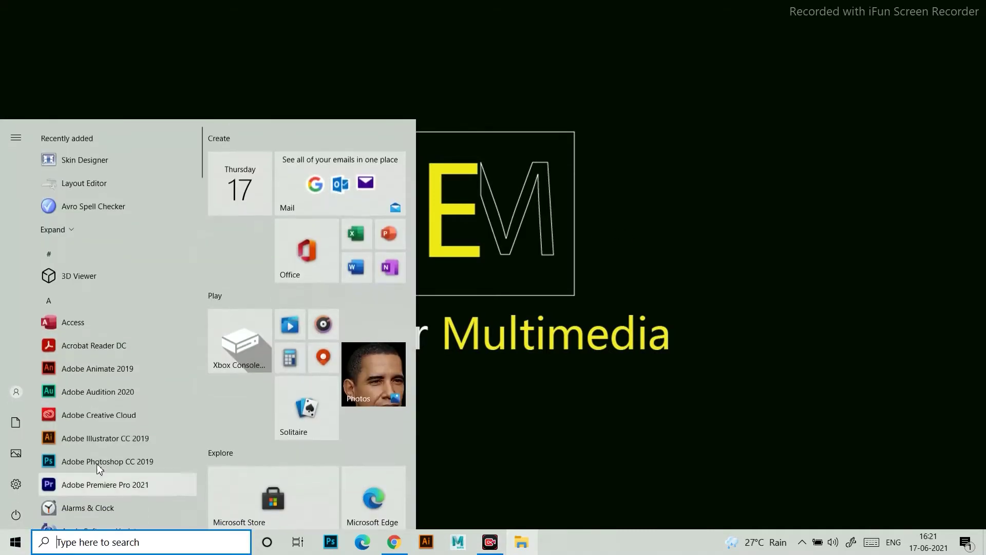
left_click(115, 442)
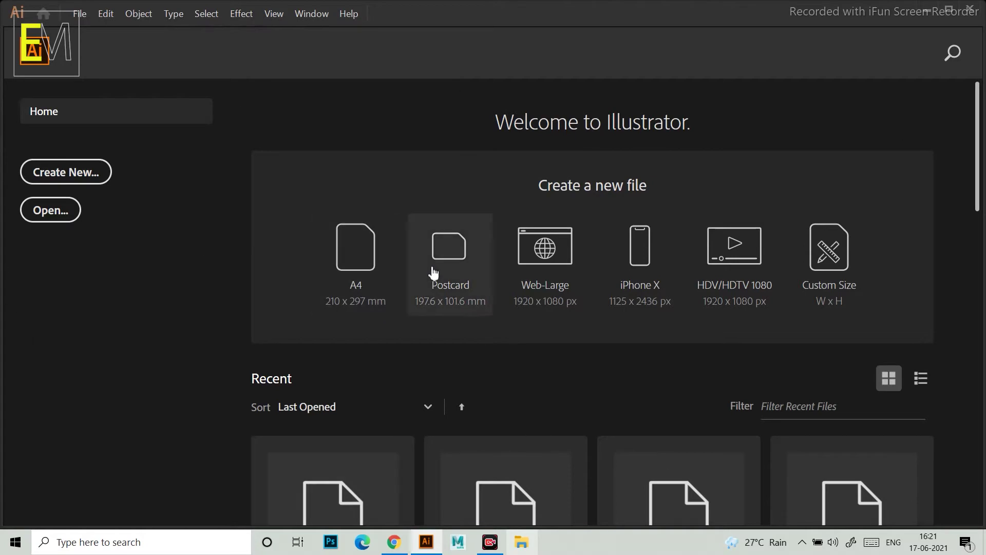
scroll(246, 291, "down", 5)
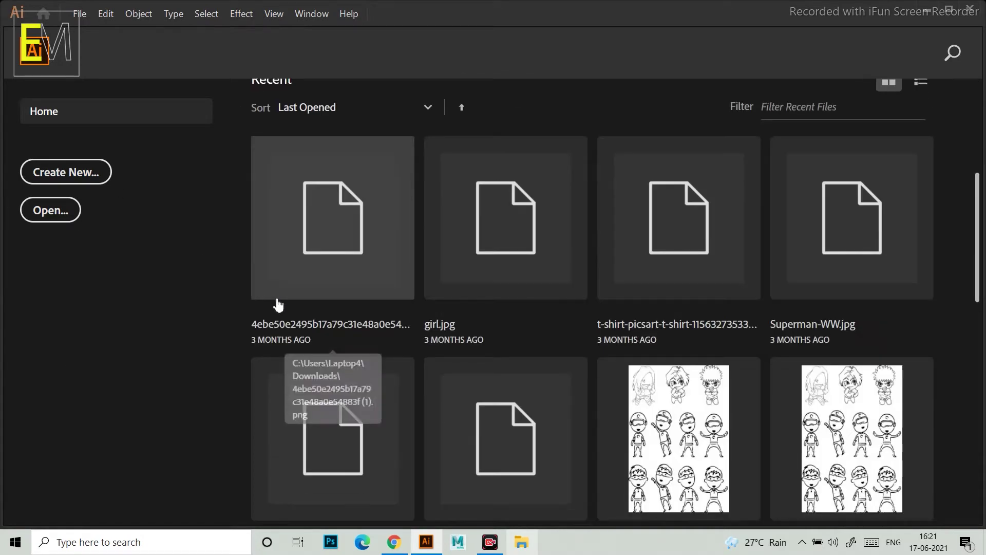
scroll(280, 308, "up", 5)
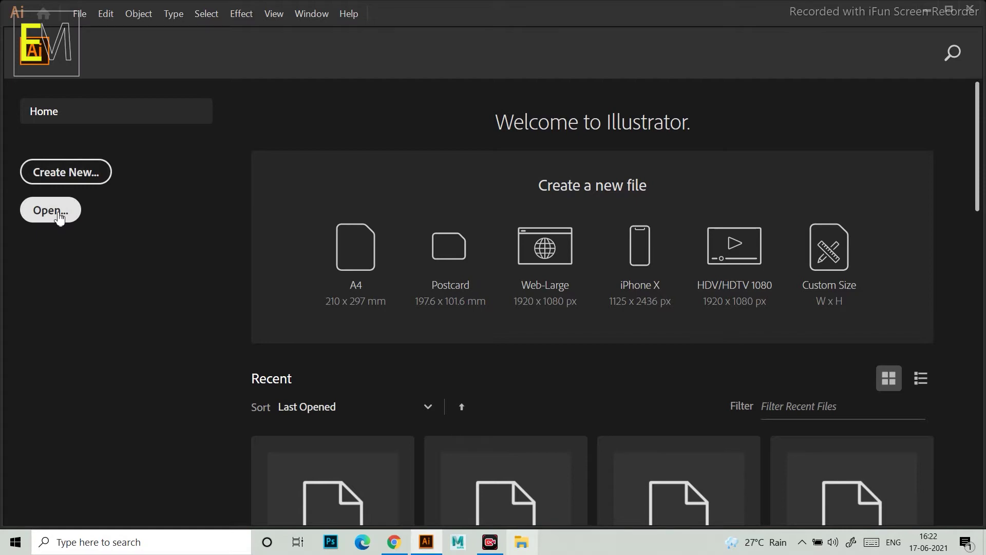
scroll(405, 386, "down", 5)
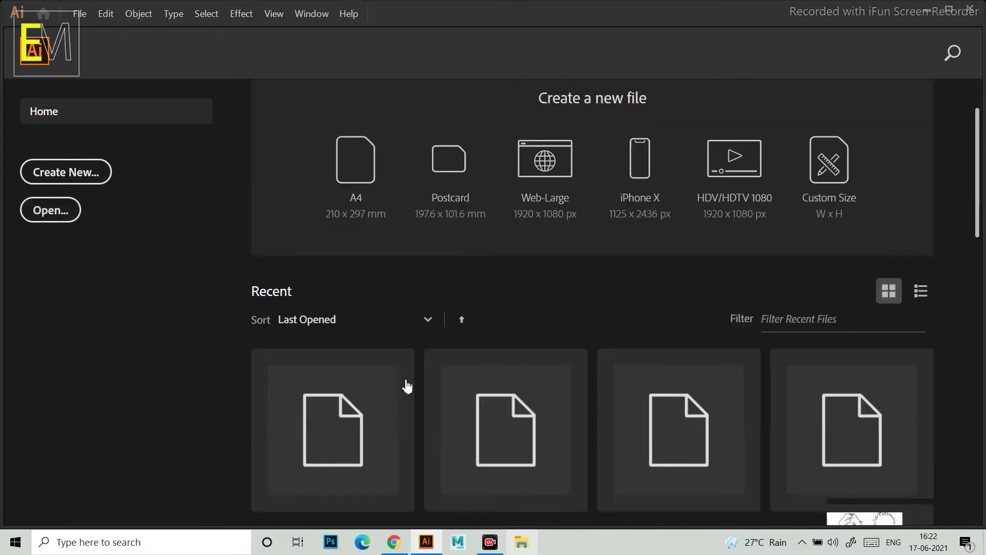
scroll(425, 277, "down", 10)
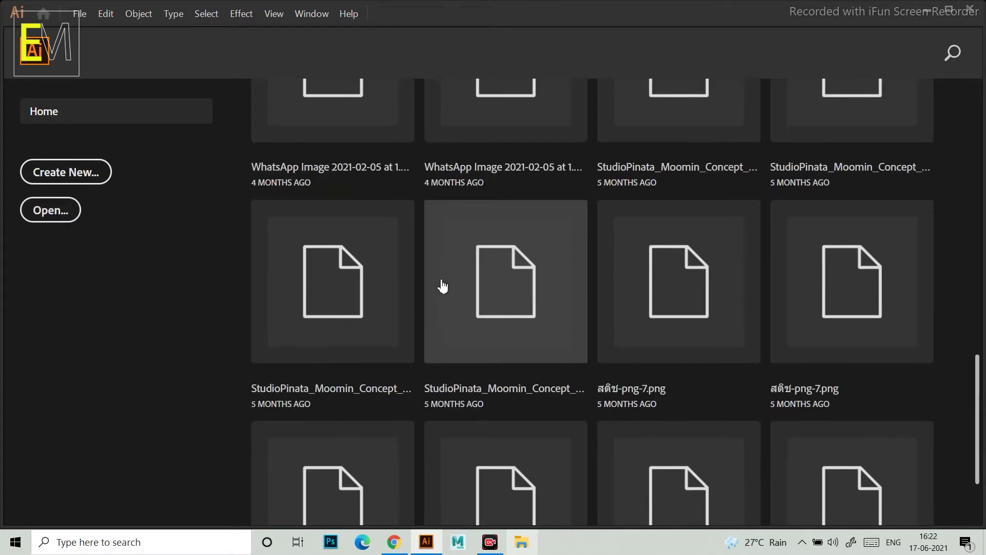
scroll(467, 319, "up", 13)
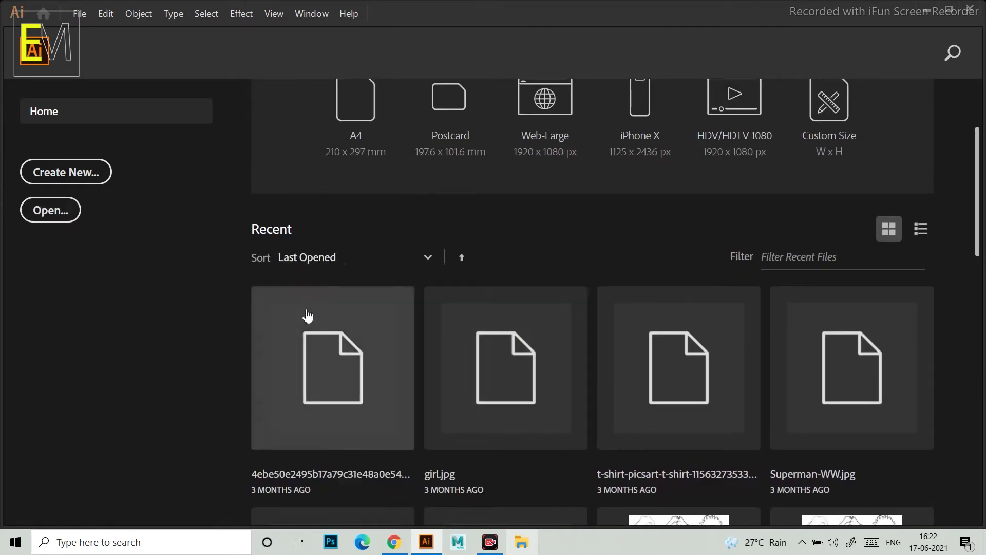
left_click(97, 177)
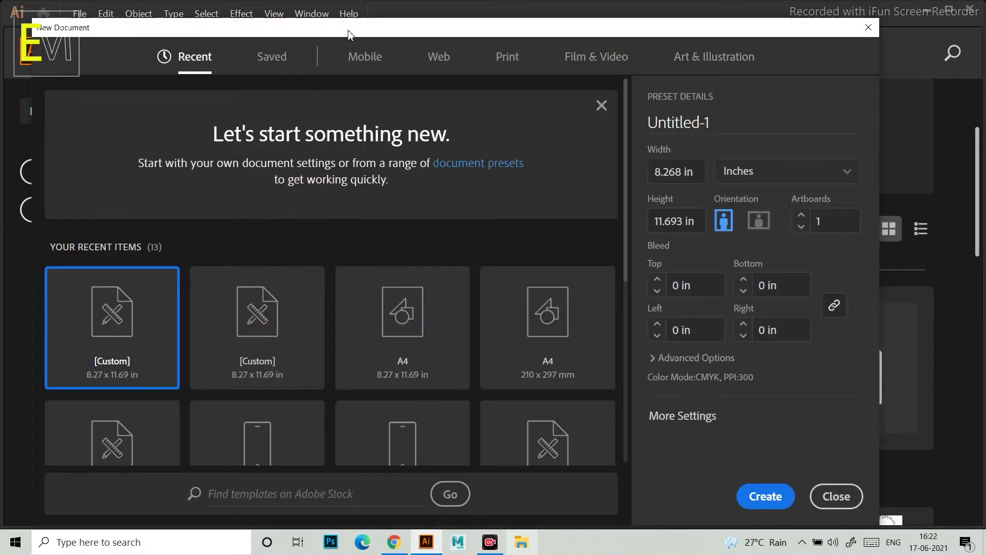
left_click_drag(348, 31, 459, 183)
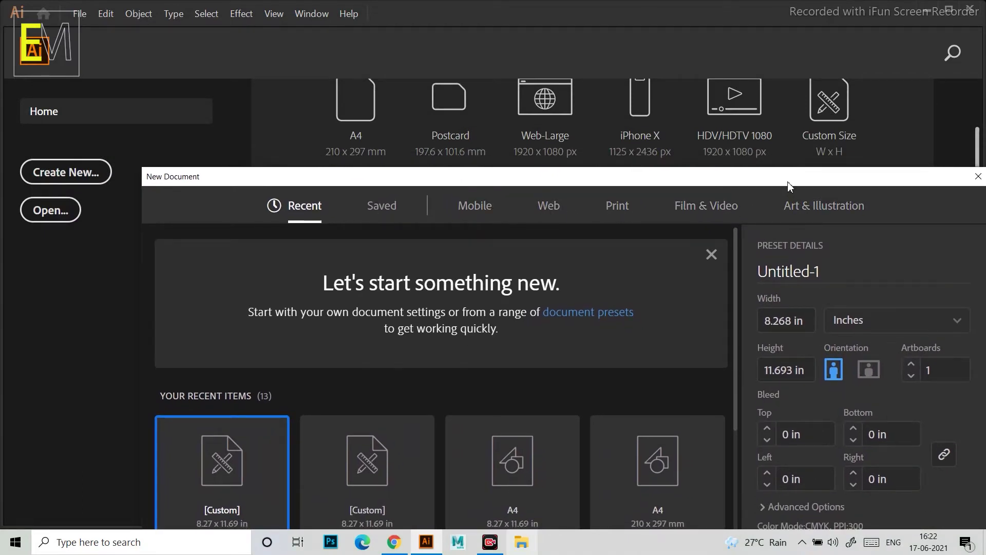
left_click_drag(776, 179, 718, 145)
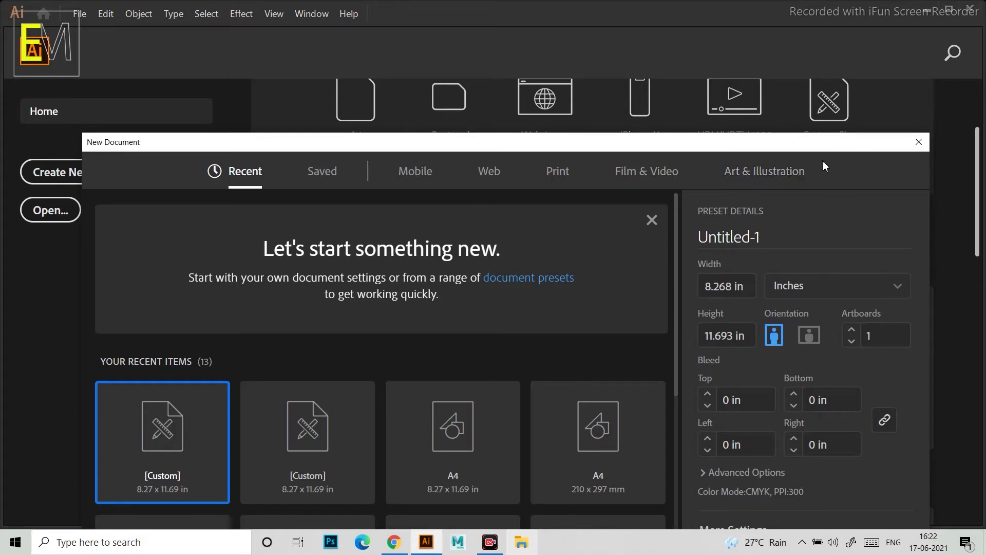
left_click(919, 142)
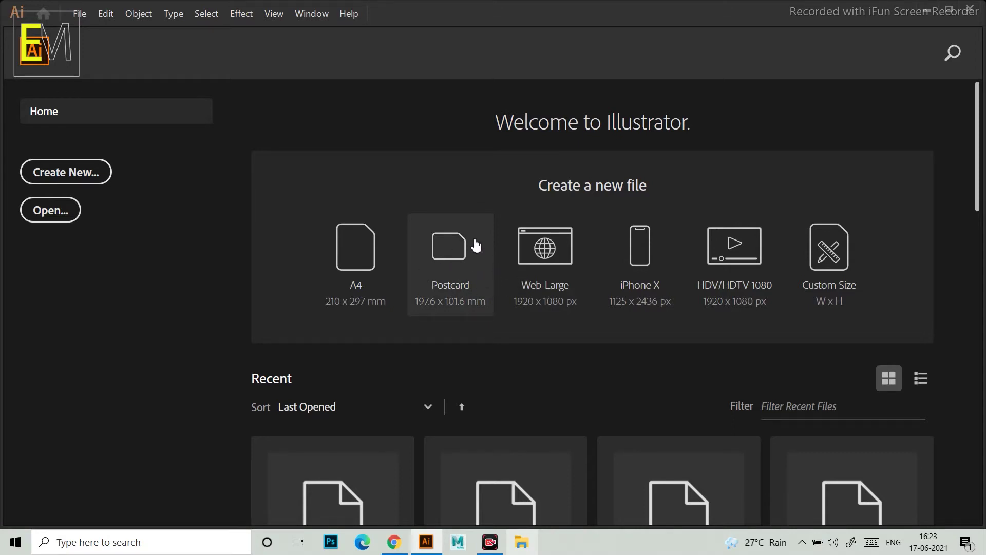
Create a blank document from the 197.6 x 101.6 mm Postcard preset and quit Illustrator
left_click(453, 258)
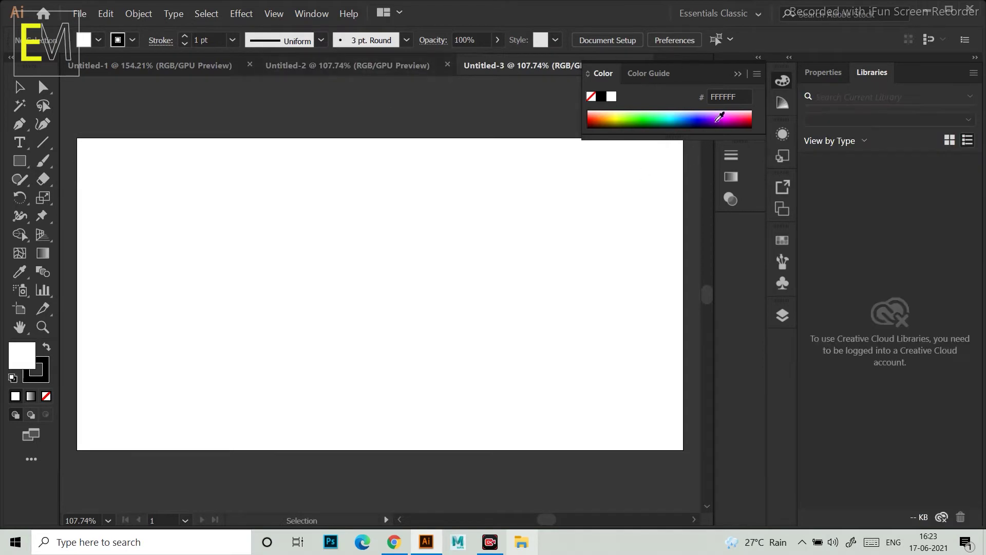
left_click(970, 10)
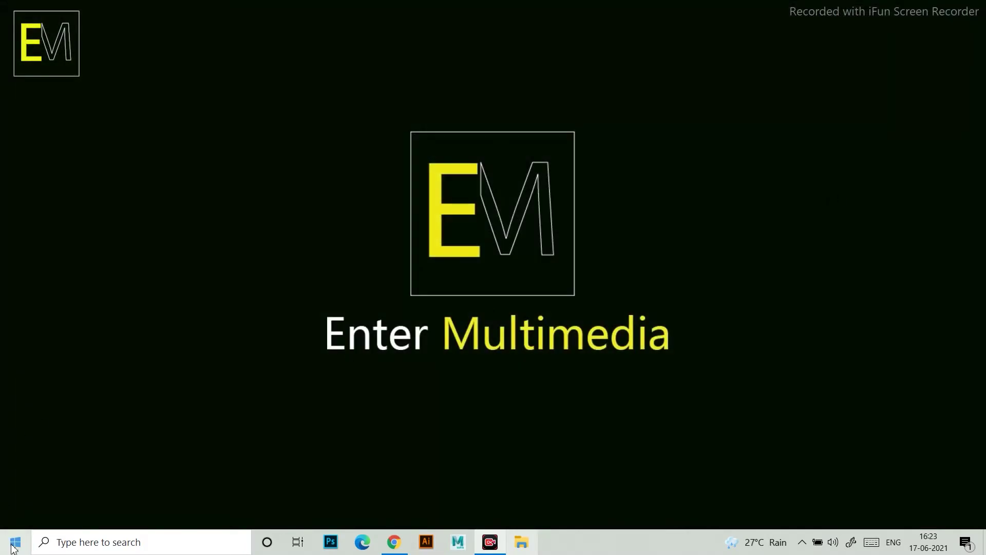
Launch Adobe Illustrator CC 2019 again and begin setting up a new document from the home screen
left_click(15, 542)
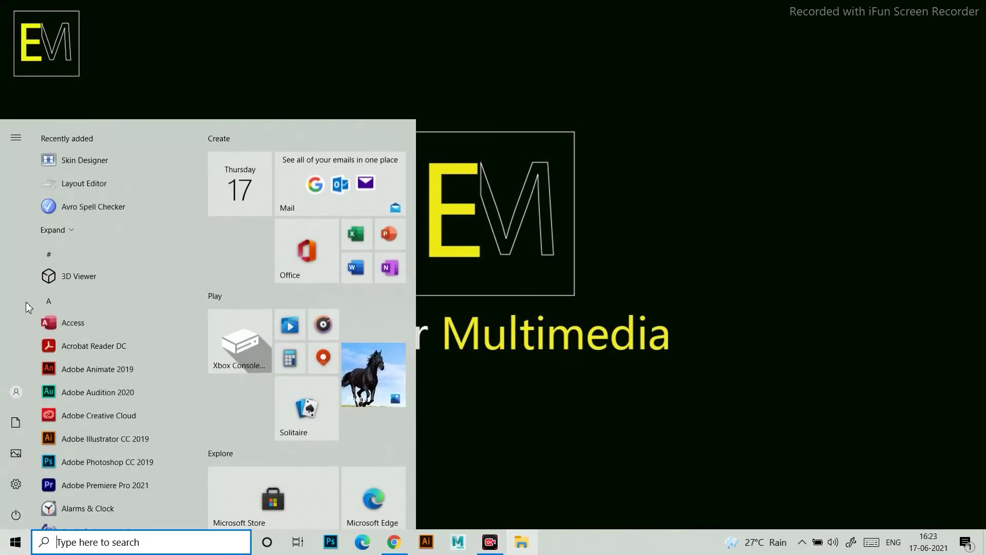
left_click(105, 439)
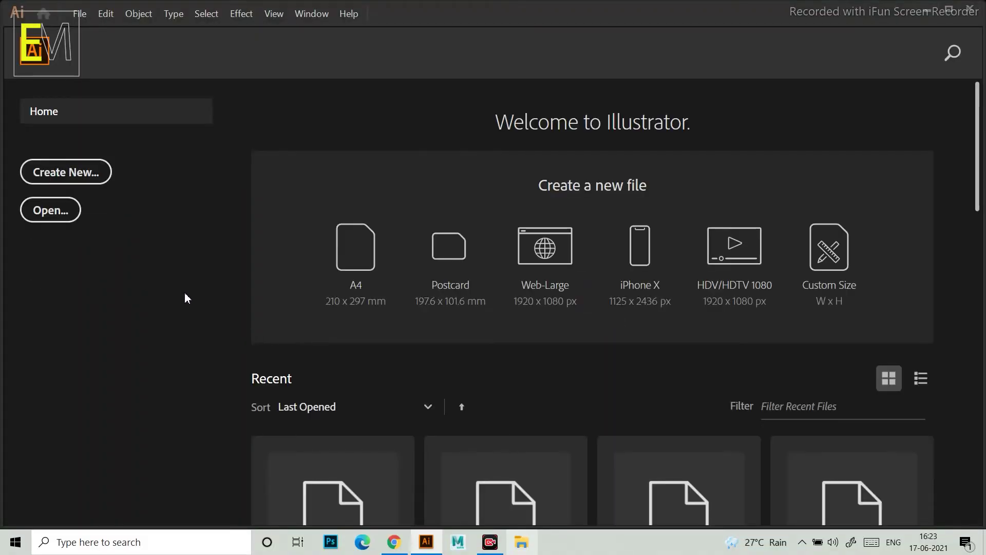
left_click(96, 173)
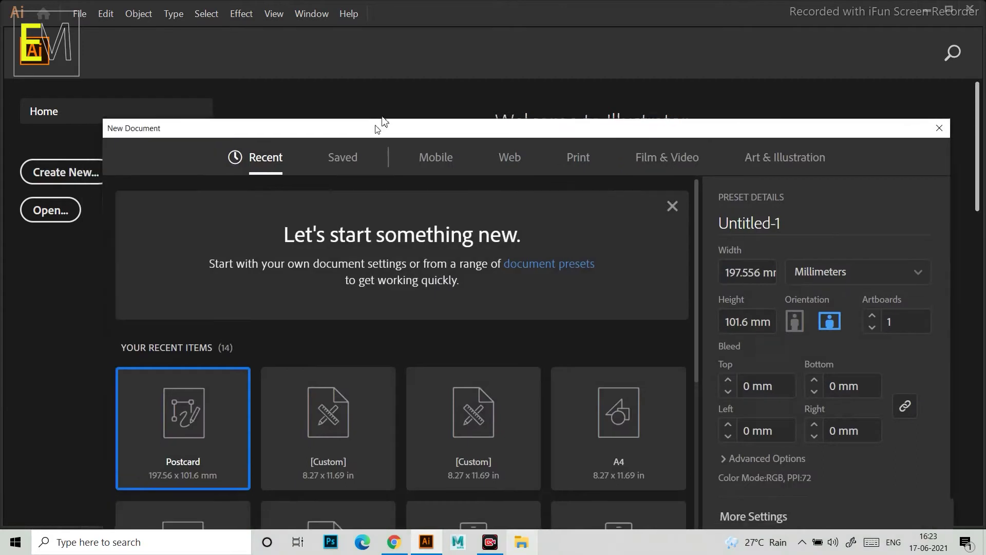
left_click_drag(377, 129, 389, 80)
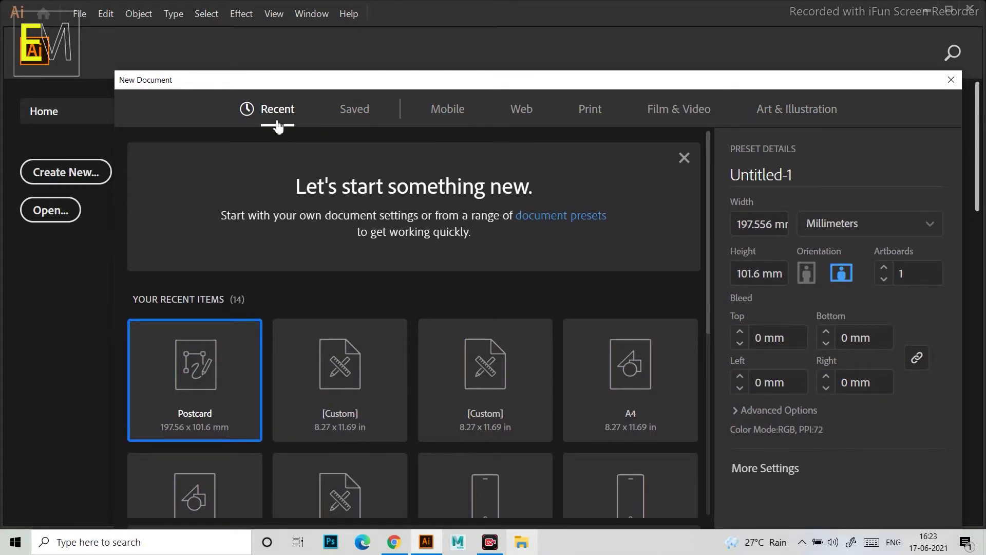
Examine the recent items and the saved templates offered for a new document
scroll(373, 365, "down", 5)
scroll(359, 390, "up", 5)
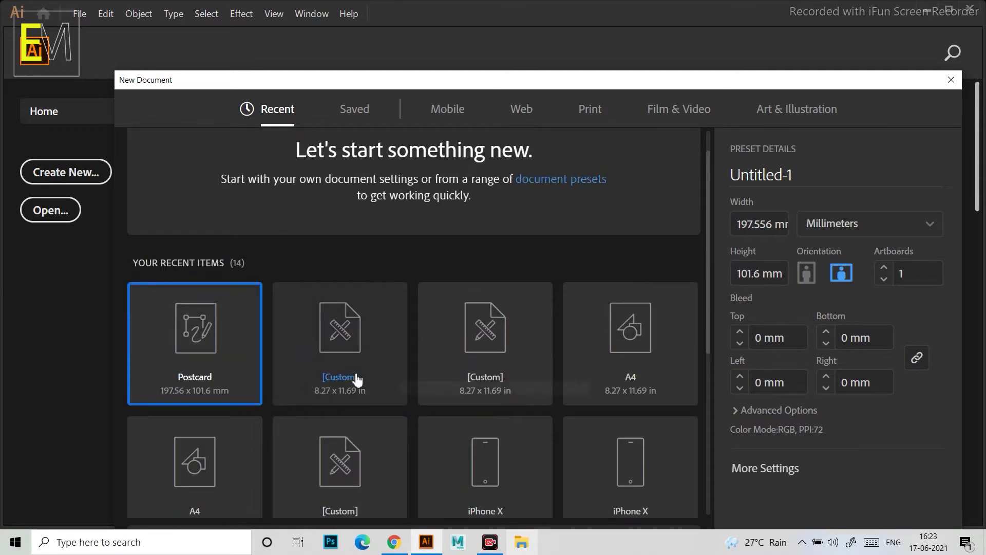
scroll(354, 377, "down", 5)
scroll(385, 375, "up", 5)
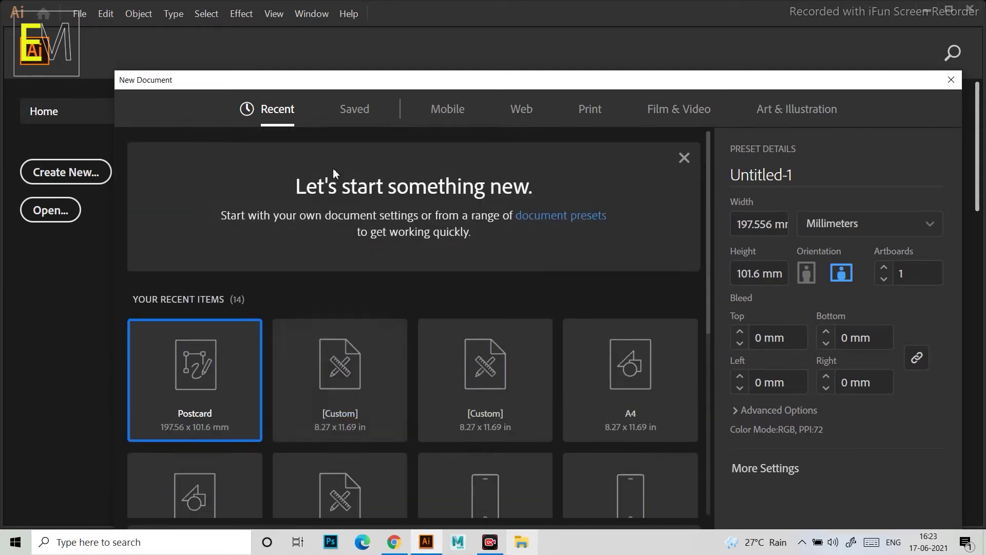
left_click(355, 109)
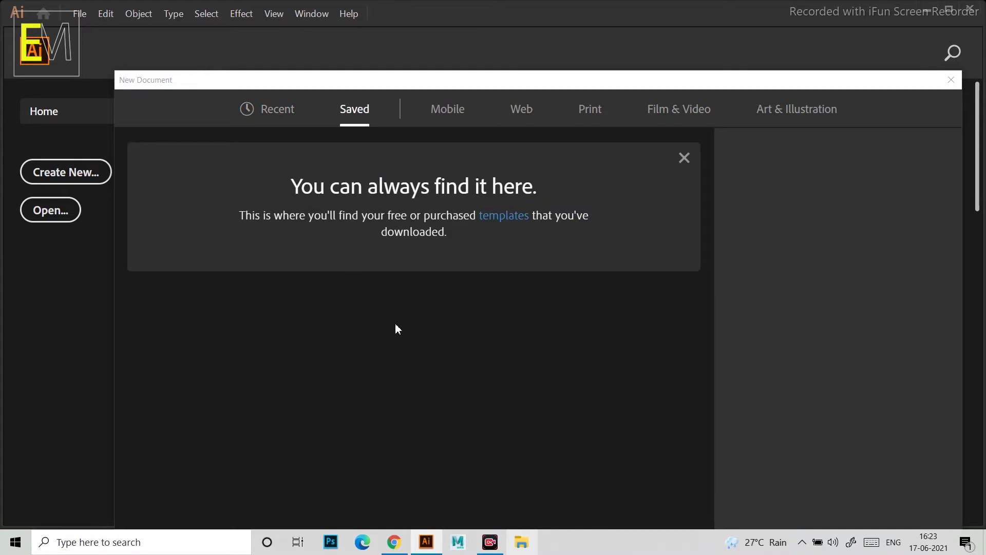
left_click(275, 109)
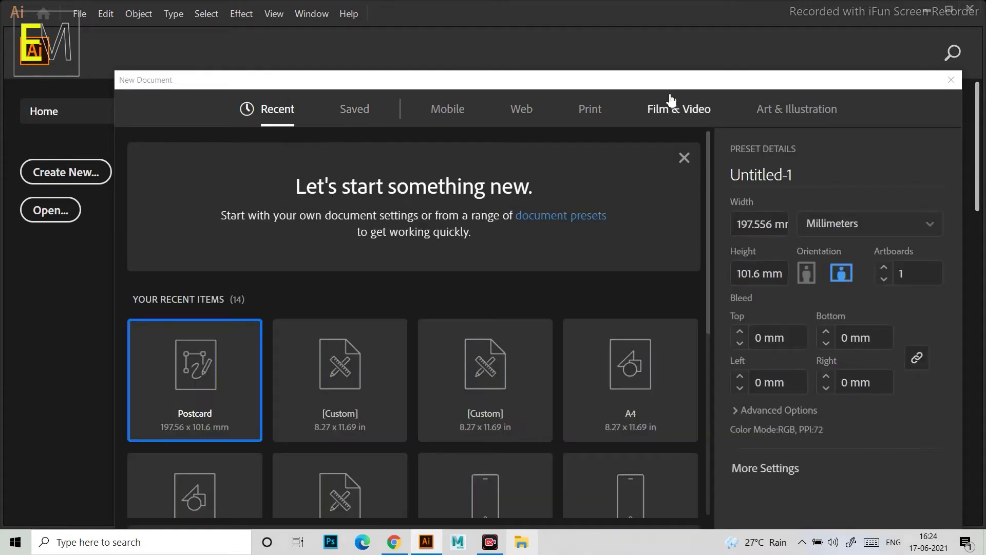
Review the blank document presets for Mobile and Web and their sizes
left_click_drag(654, 80, 570, 21)
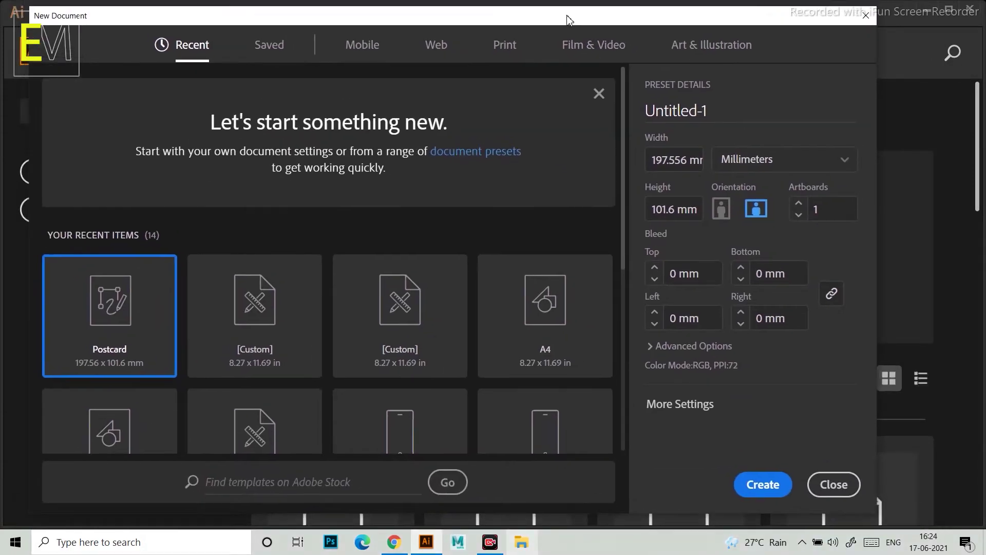
left_click(375, 49)
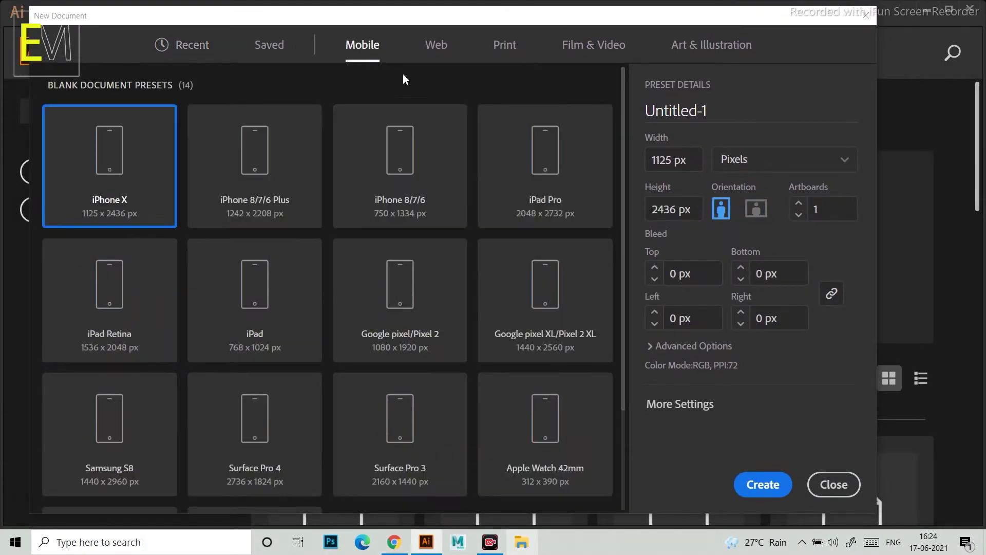
scroll(321, 262, "down", 3)
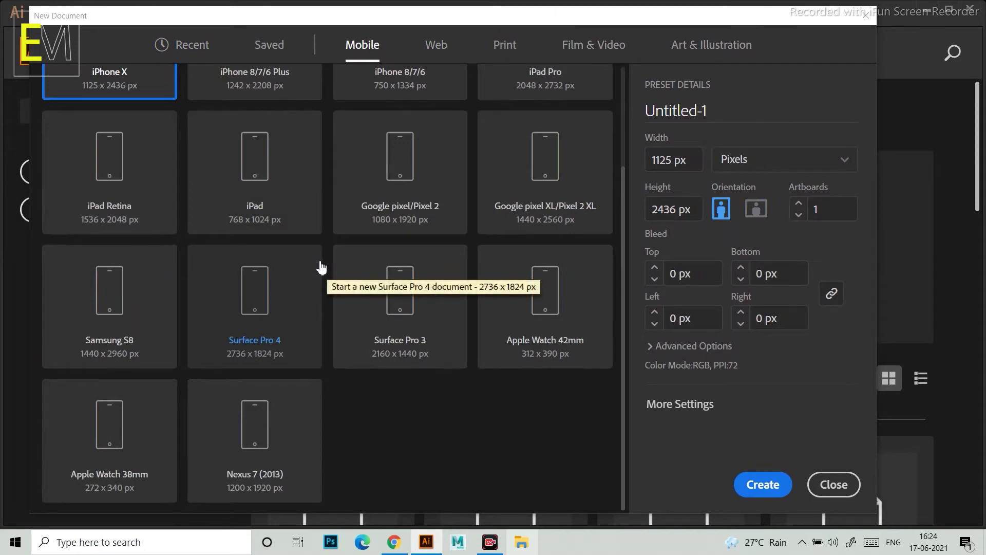
scroll(321, 267, "up", 3)
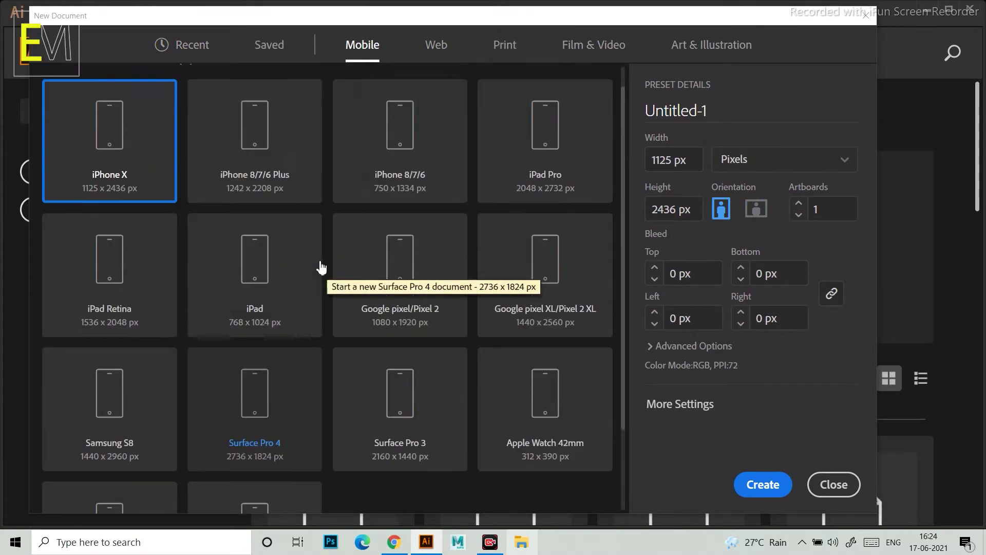
left_click(440, 50)
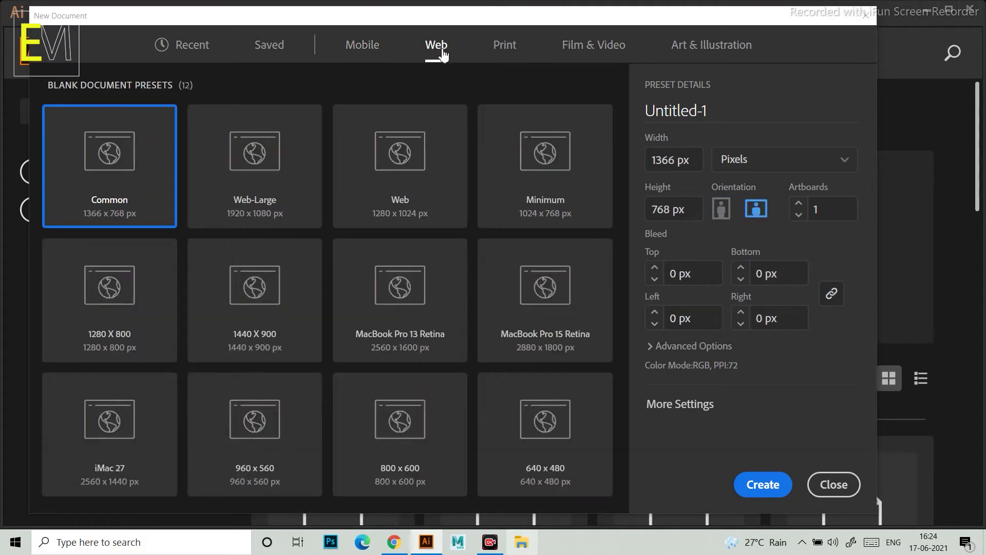
Choose the A4 print preset of 210 x 297 mm and enter a first name as the document name
left_click(500, 51)
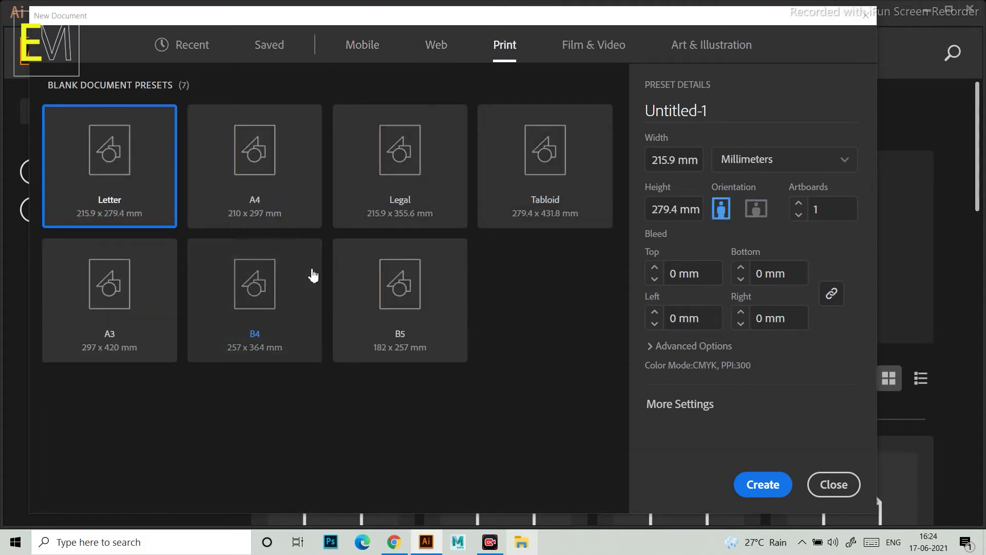
left_click(263, 200)
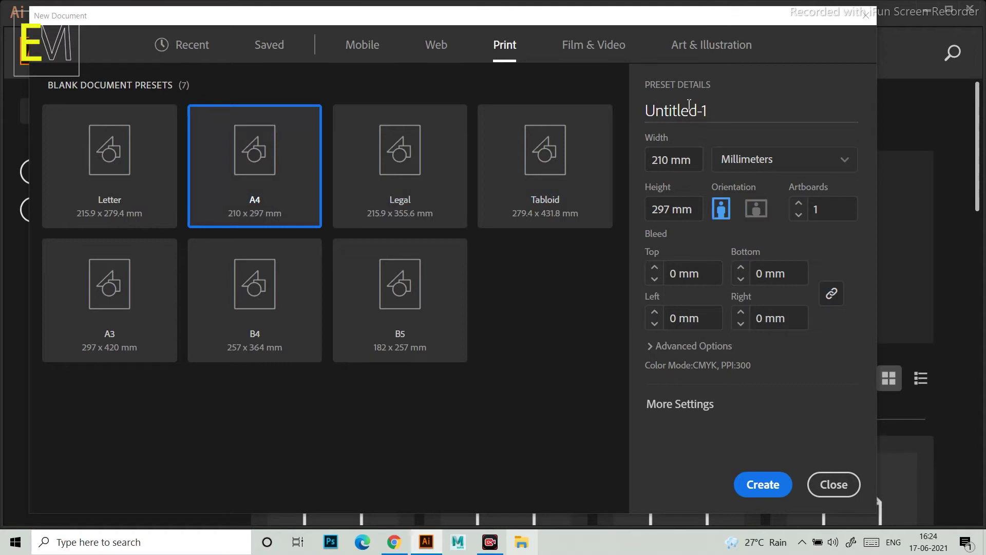
left_click_drag(714, 110, 642, 121)
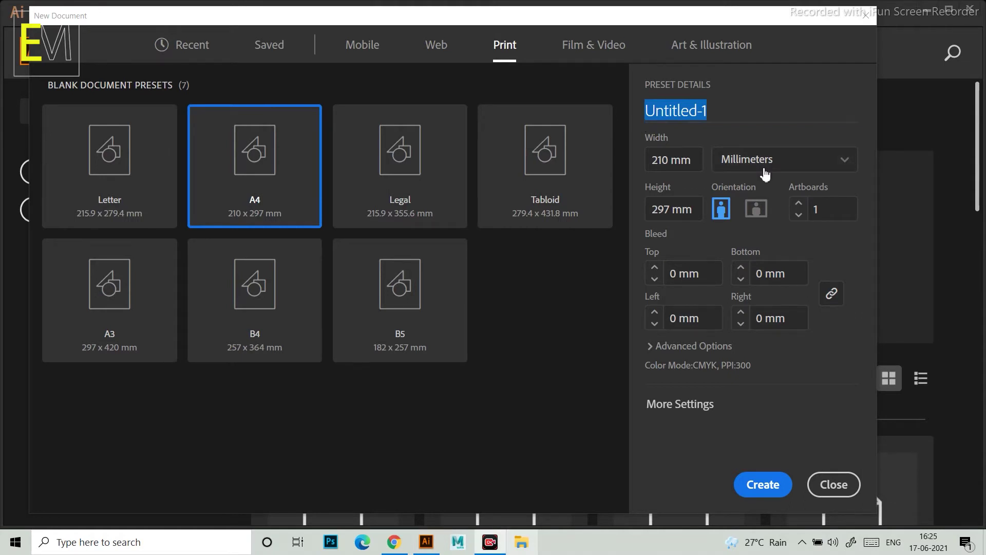
left_click_drag(721, 110, 618, 111)
type("bicky")
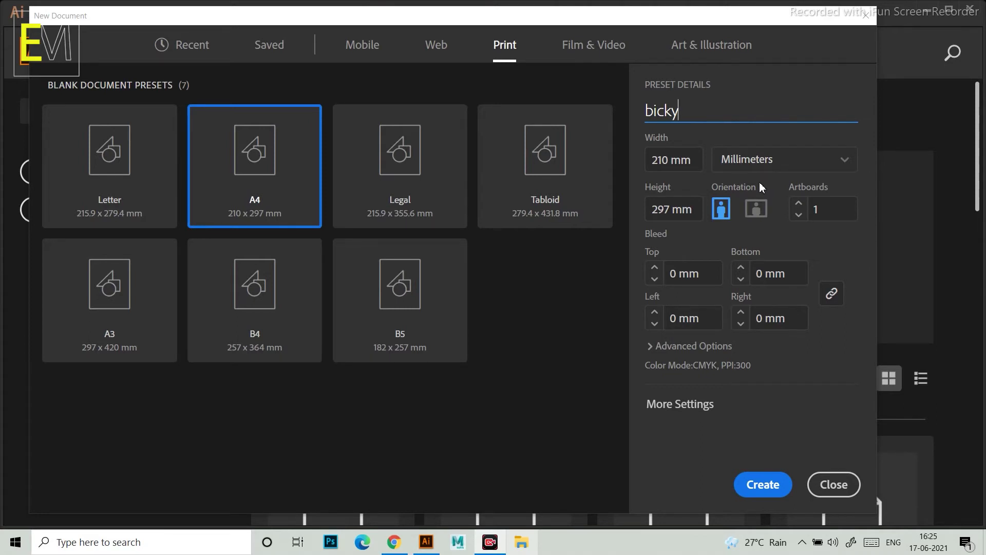
Set the document units to Inches and expand the advanced options, keeping CMYK Color as the color mode
left_click(817, 168)
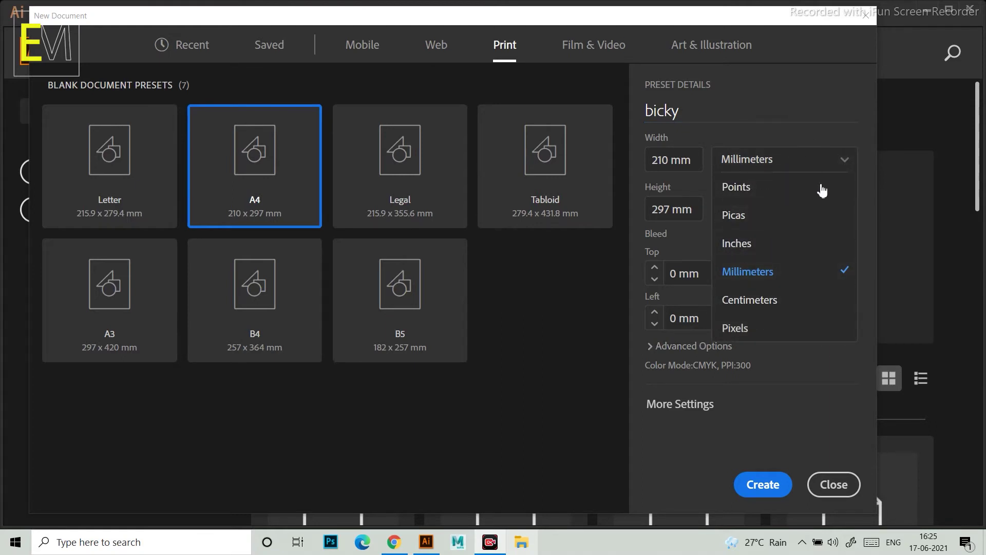
left_click(765, 245)
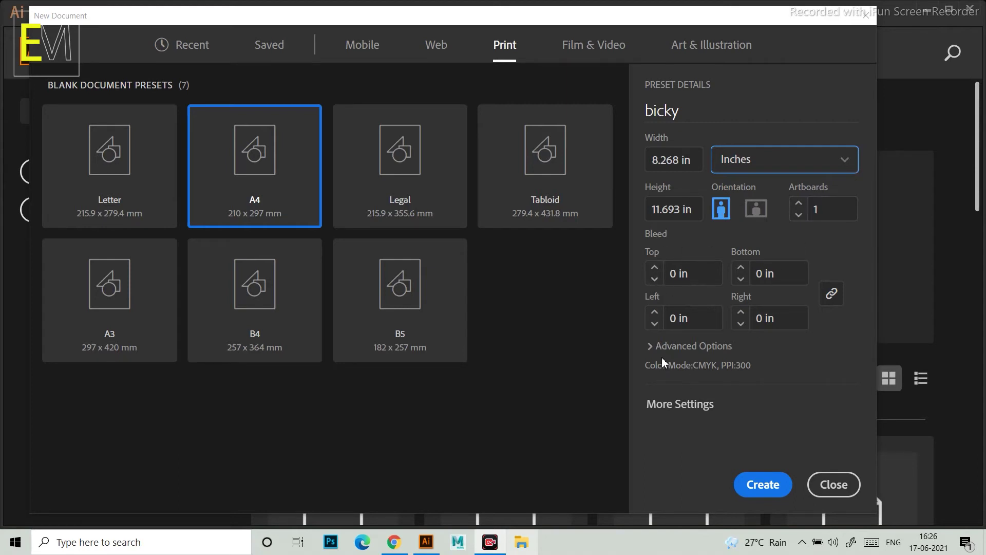
left_click(651, 347)
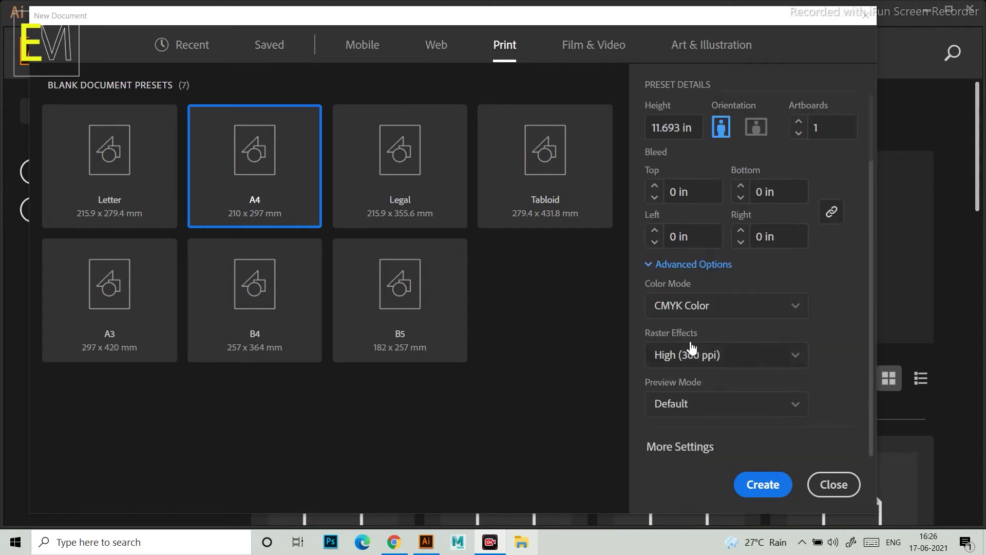
left_click(795, 307)
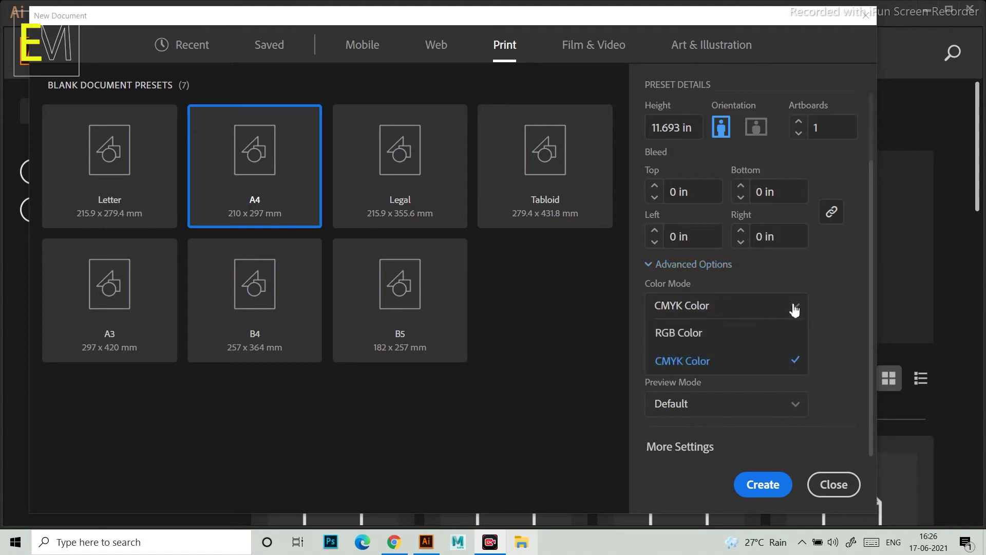
left_click(830, 324)
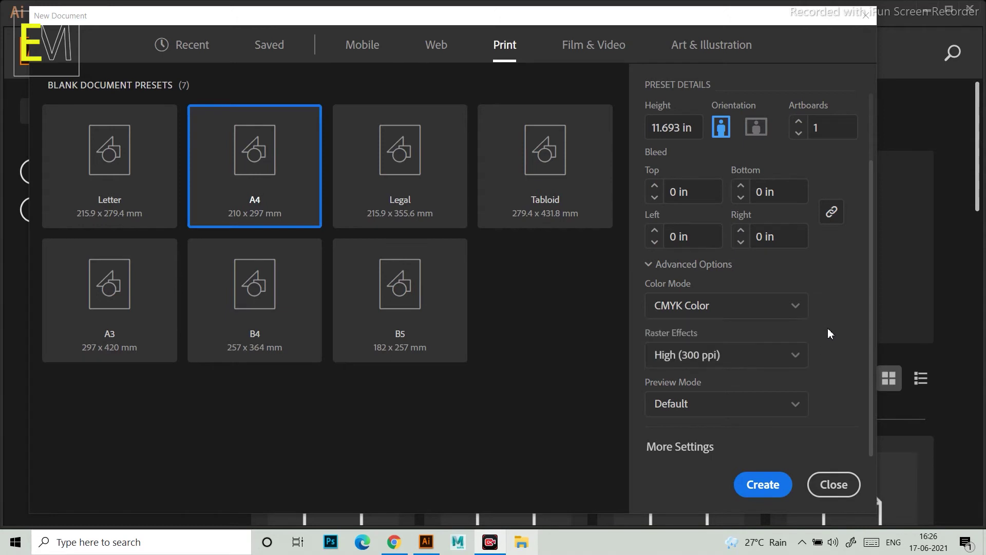
Keep raster effects at High (300 ppi), create the A4 document and collapse the expanded Color panel
left_click(798, 362)
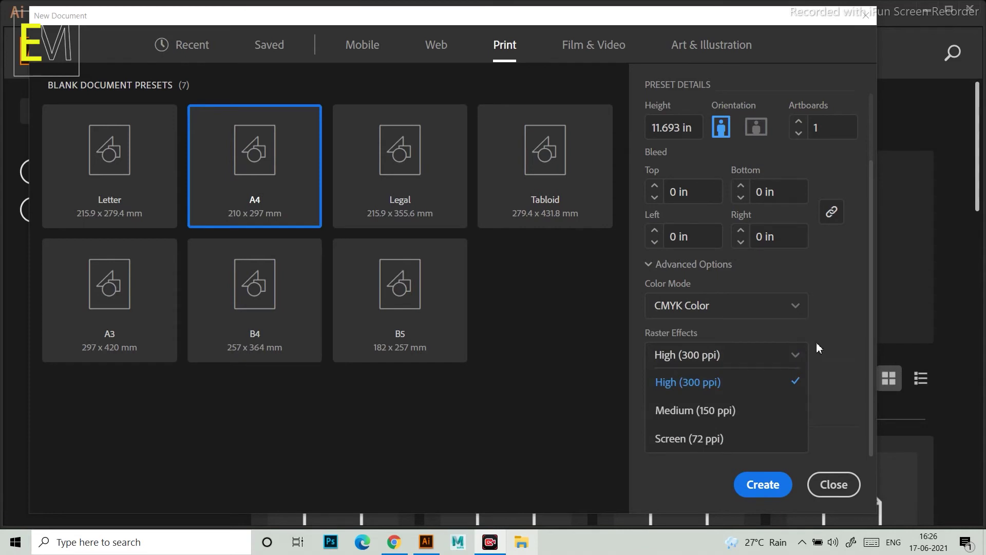
left_click(837, 325)
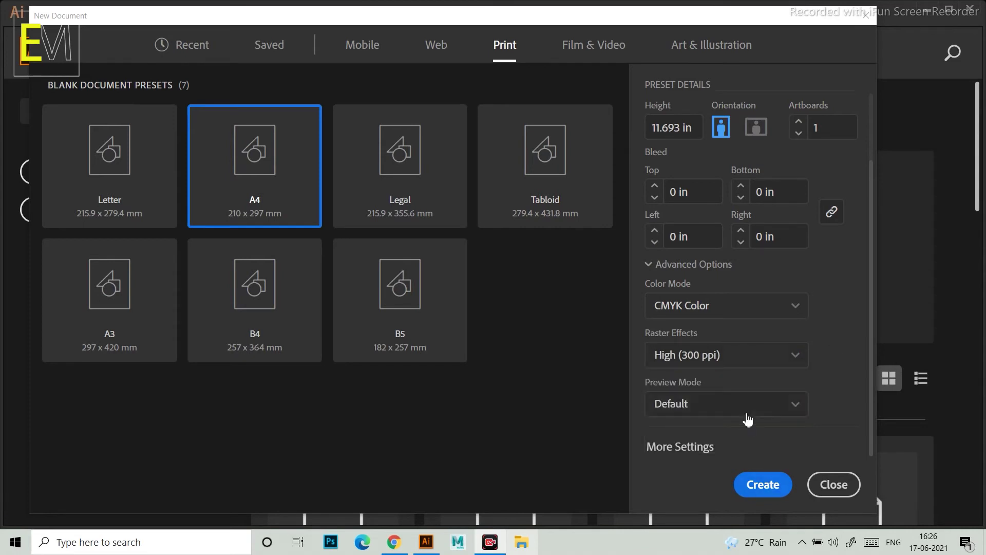
left_click(764, 485)
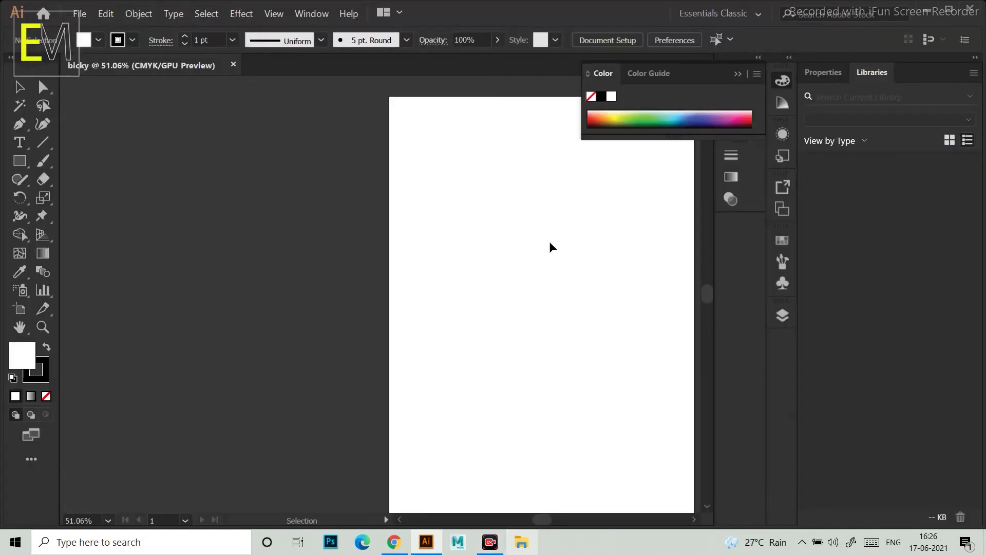
left_click_drag(565, 267, 451, 242)
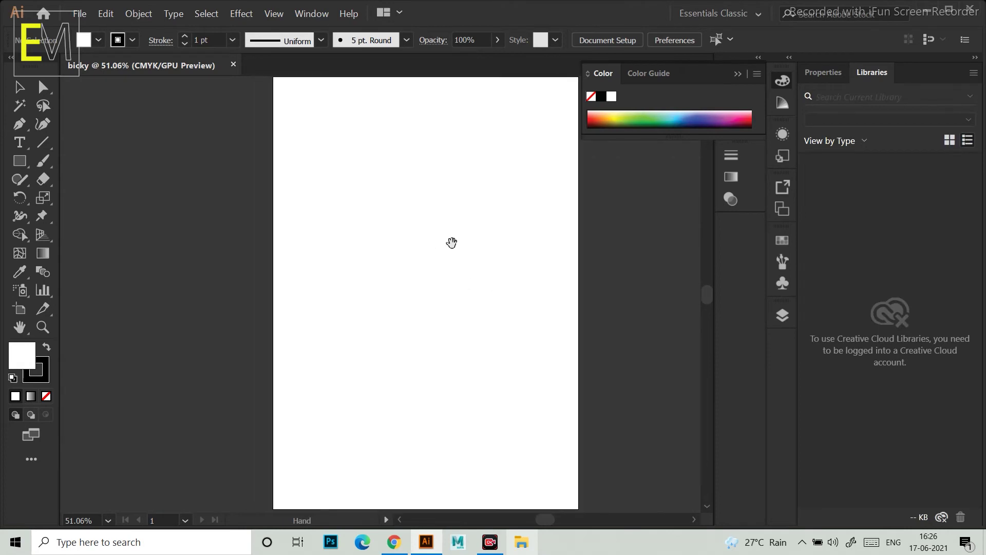
left_click(737, 74)
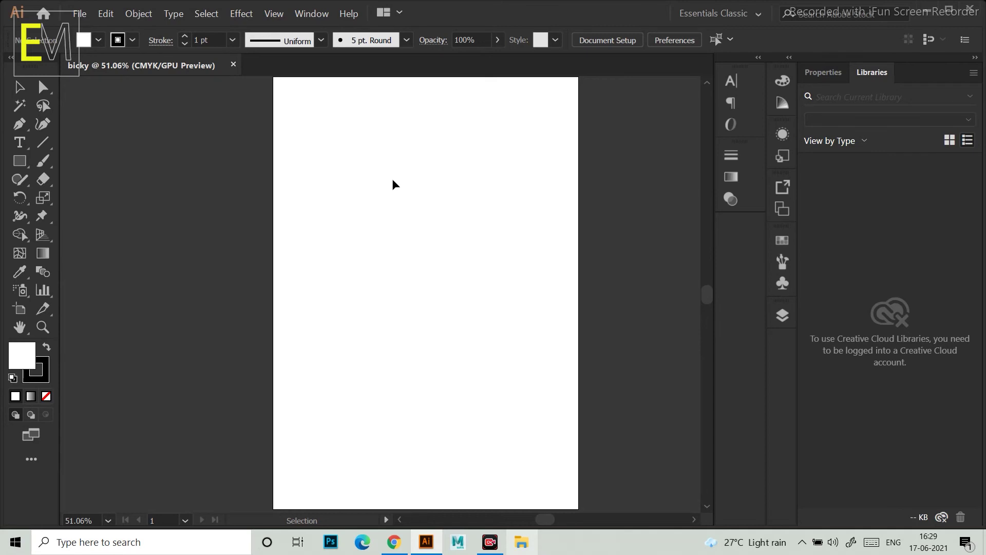
scroll(393, 193, "right", 2)
scroll(334, 221, "down", 3)
scroll(334, 218, "up", 3)
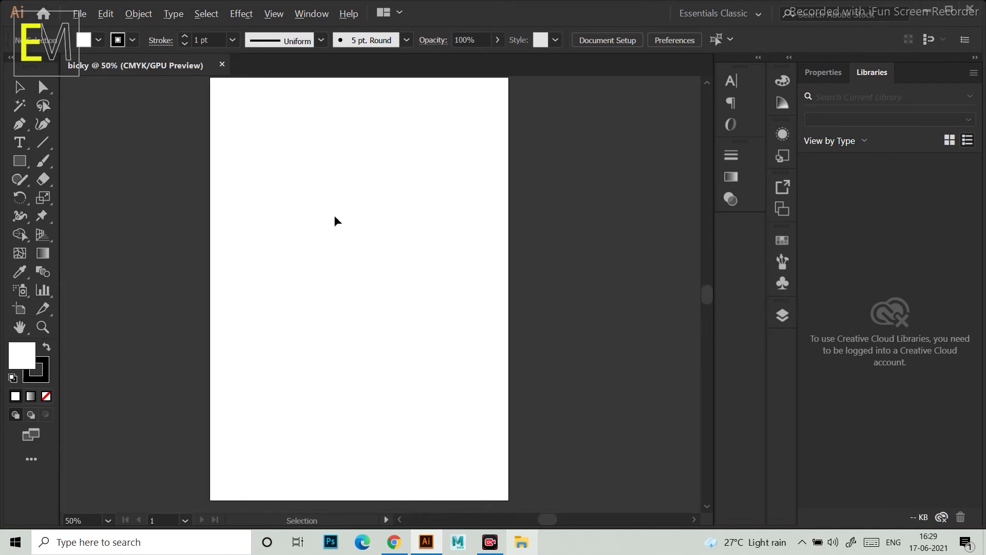
scroll(335, 218, "down", 2)
scroll(335, 218, "up", 2)
left_click_drag(372, 132, 396, 126)
left_click_drag(361, 185, 361, 190)
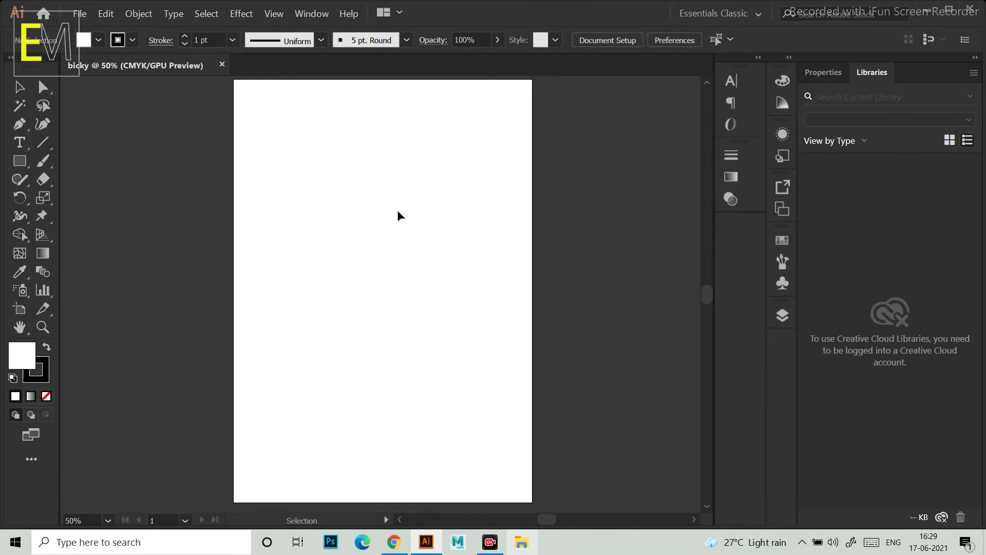
Create another new document of 8.268 x 11.693 in with two artboards
left_click(81, 13)
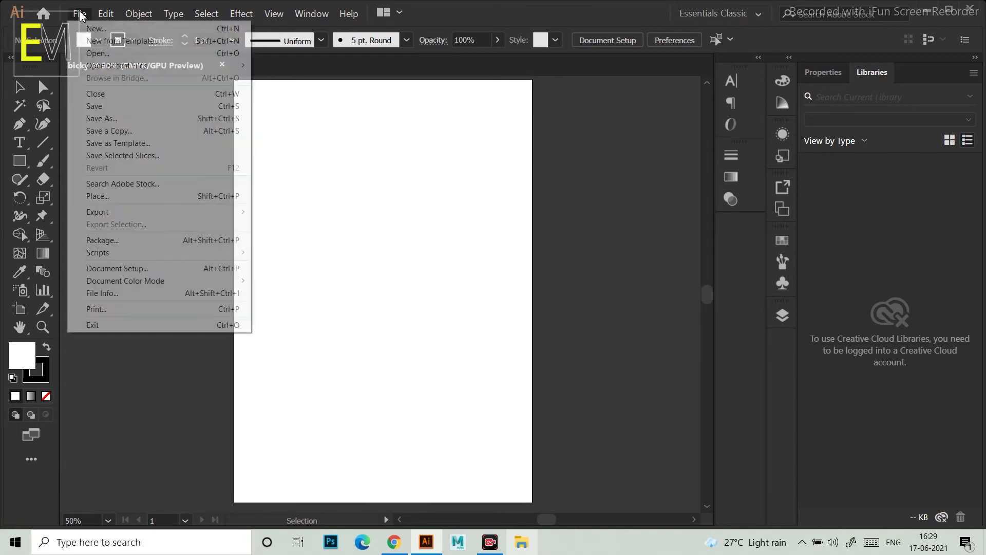
left_click(98, 29)
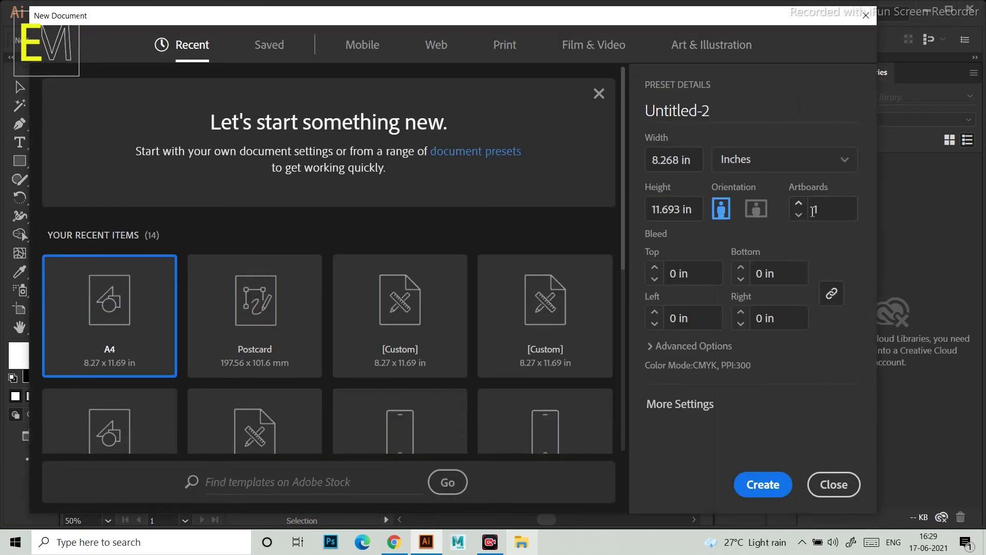
left_click_drag(727, 21, 444, 47)
left_click(516, 232)
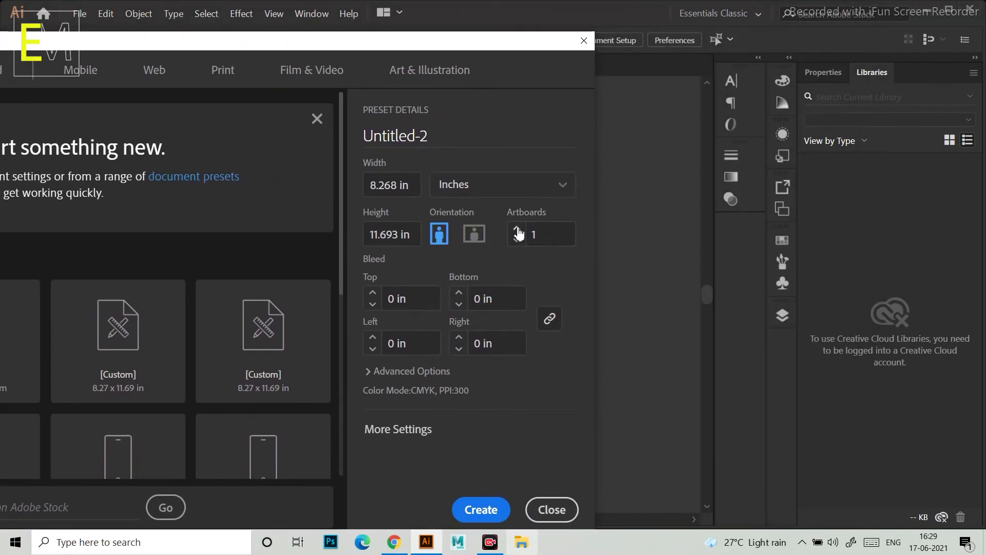
left_click(486, 509)
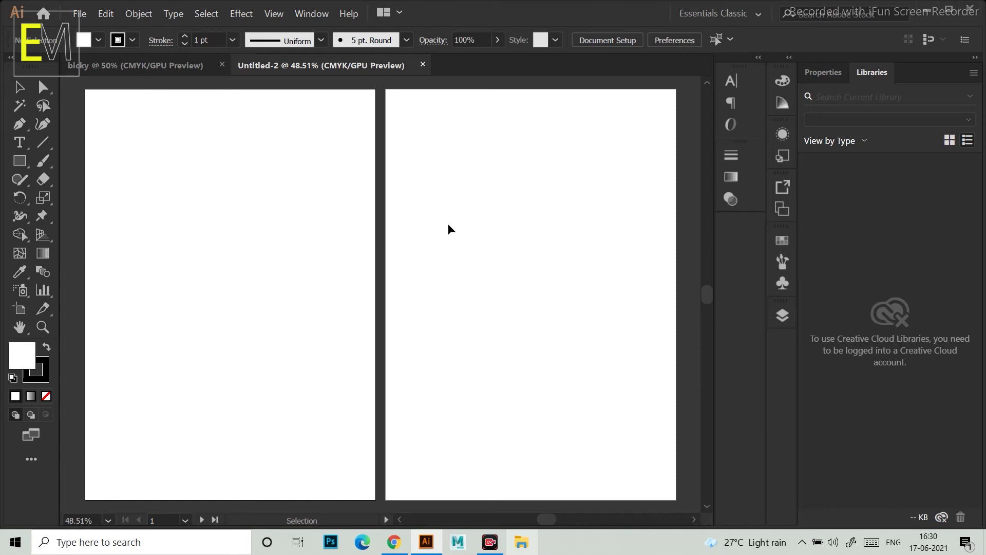
left_click(80, 15)
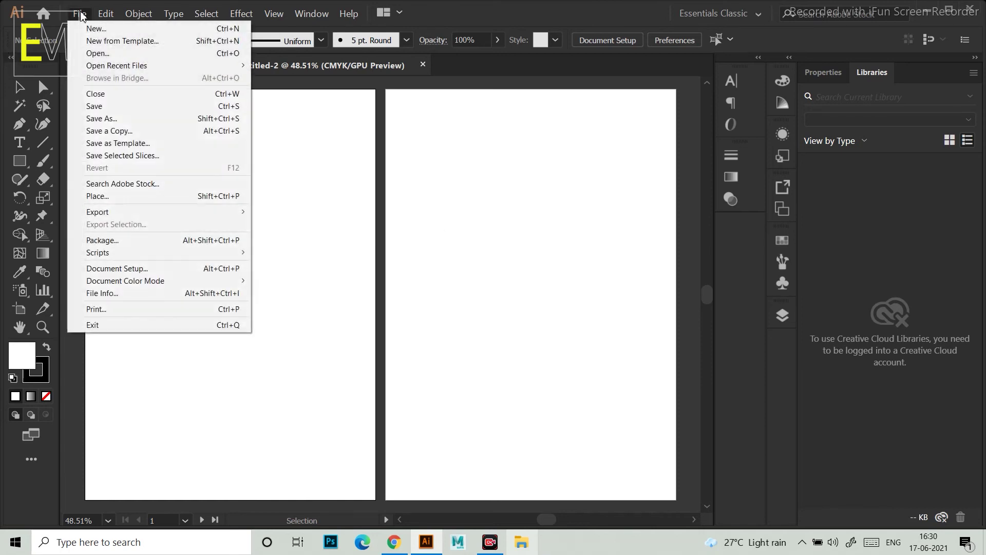
left_click(96, 29)
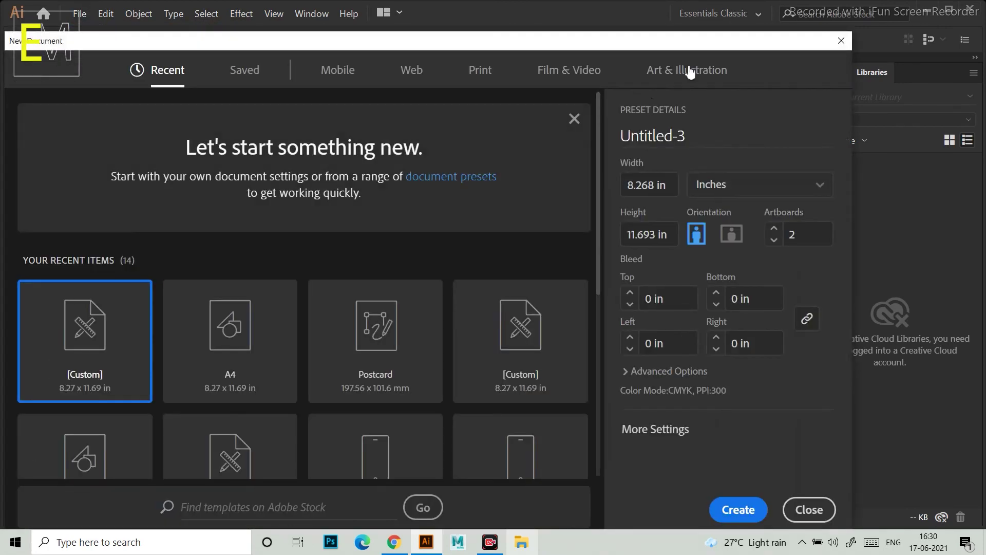
left_click(842, 41)
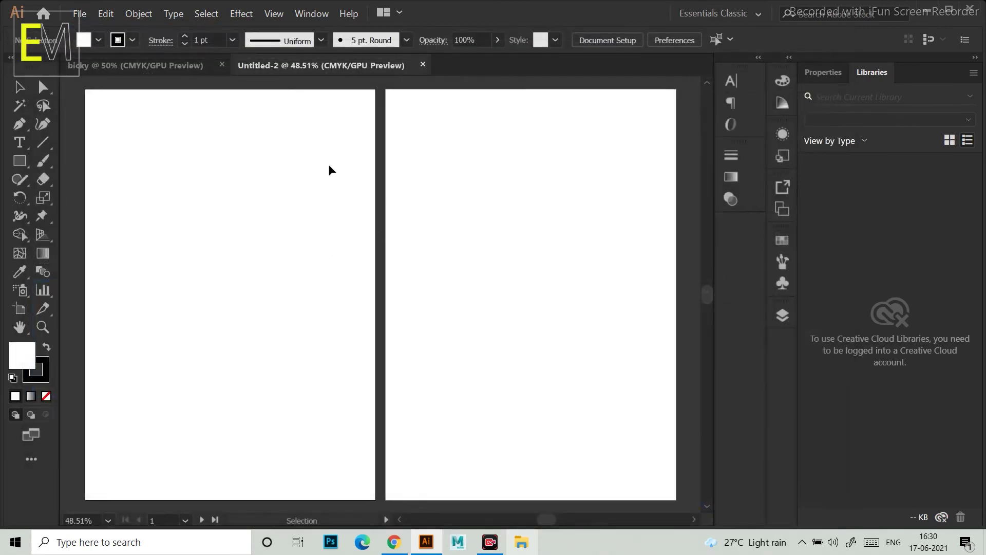
Create a third document through its detailed settings, with two artboards stacked in a single column
left_click(79, 13)
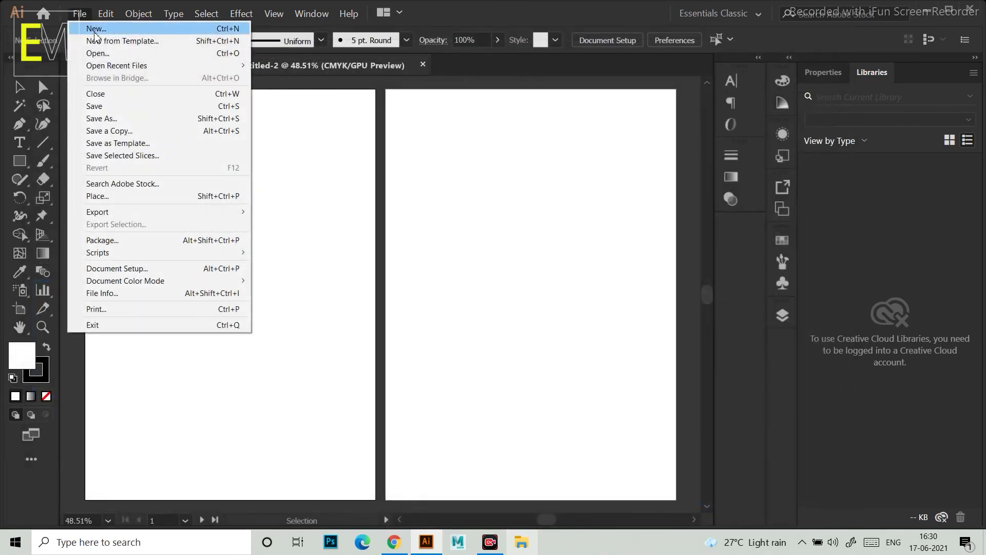
left_click(96, 30)
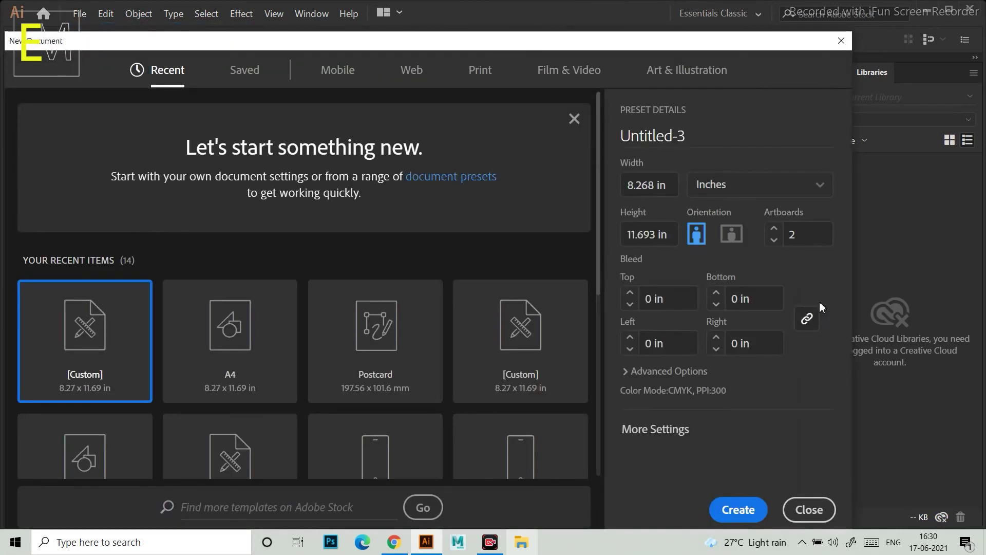
left_click(648, 429)
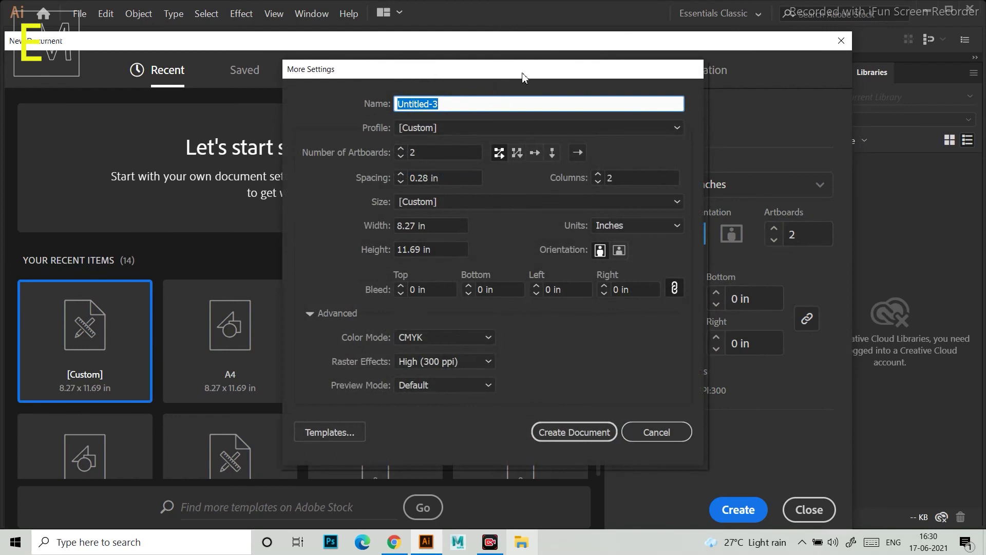
left_click_drag(486, 72, 290, 81)
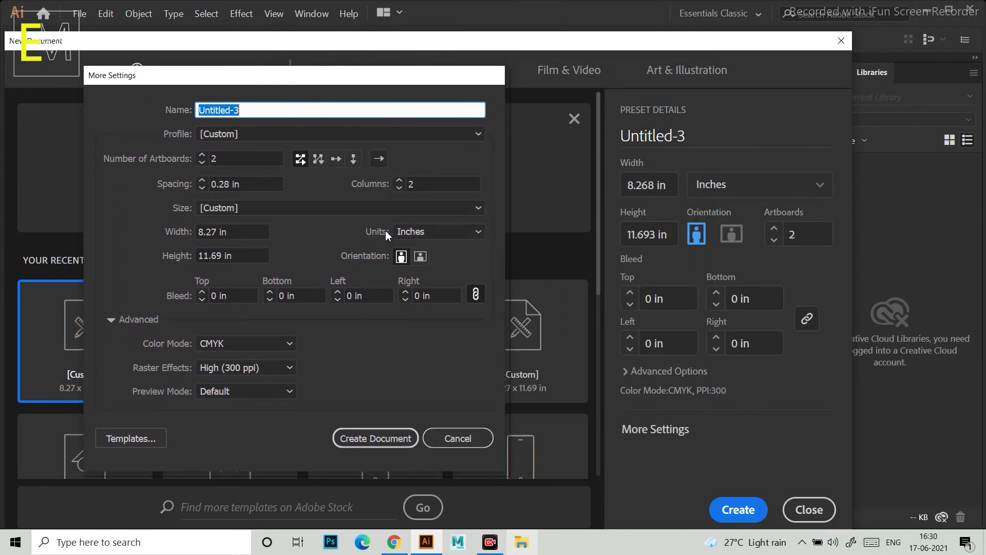
left_click(399, 187)
left_click(387, 436)
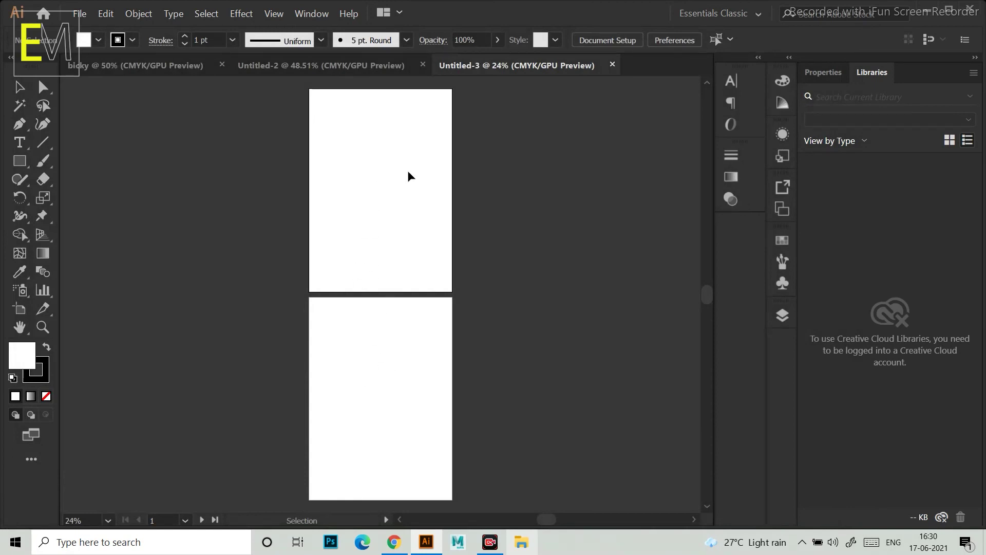
Examine the detailed artboard layout, spacing, size and bleed settings for a further new document, and leave them
left_click(79, 13)
left_click(87, 26)
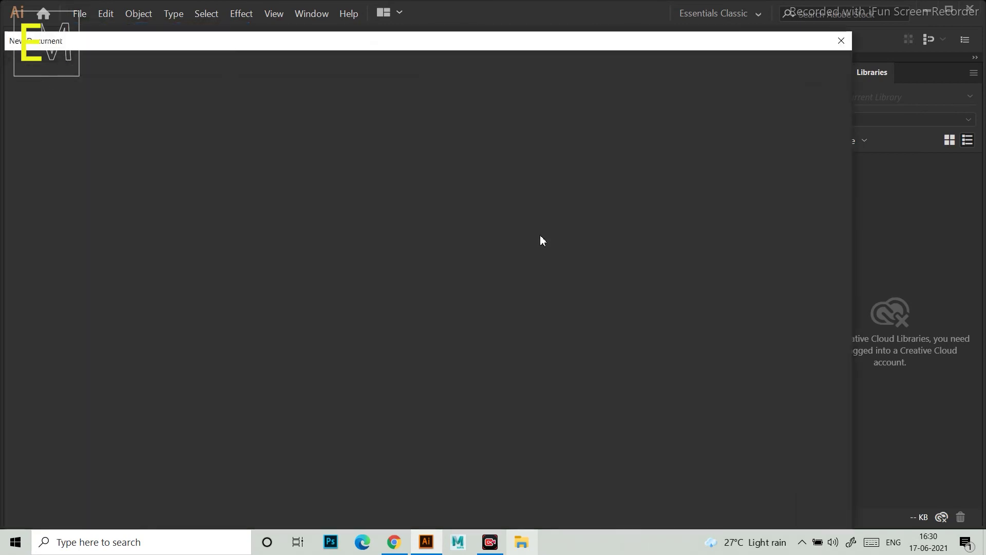
left_click(655, 429)
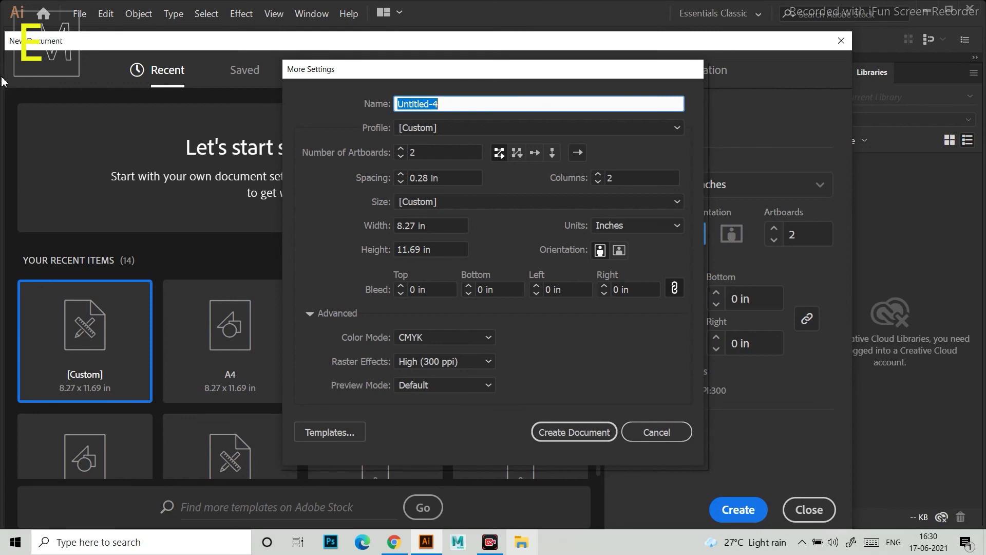
left_click(571, 432)
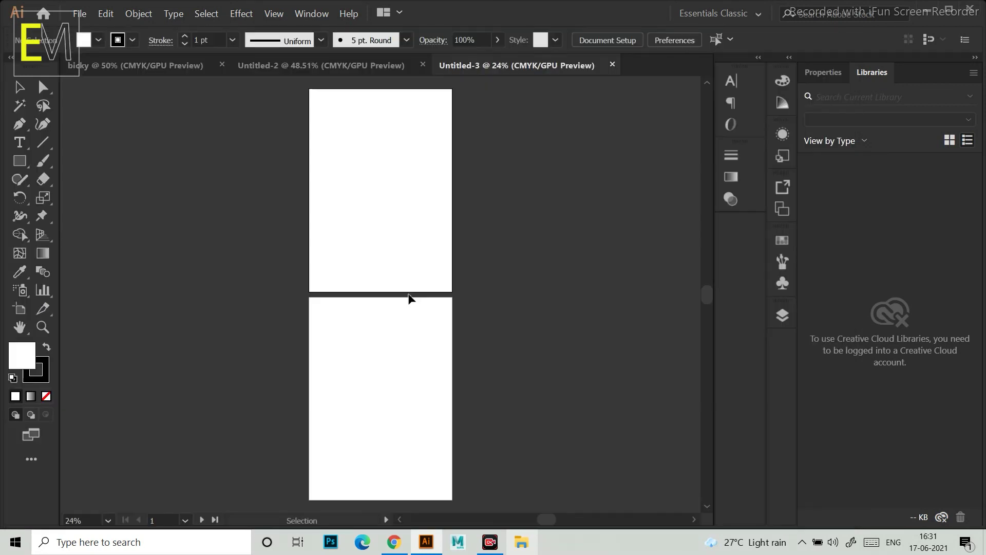